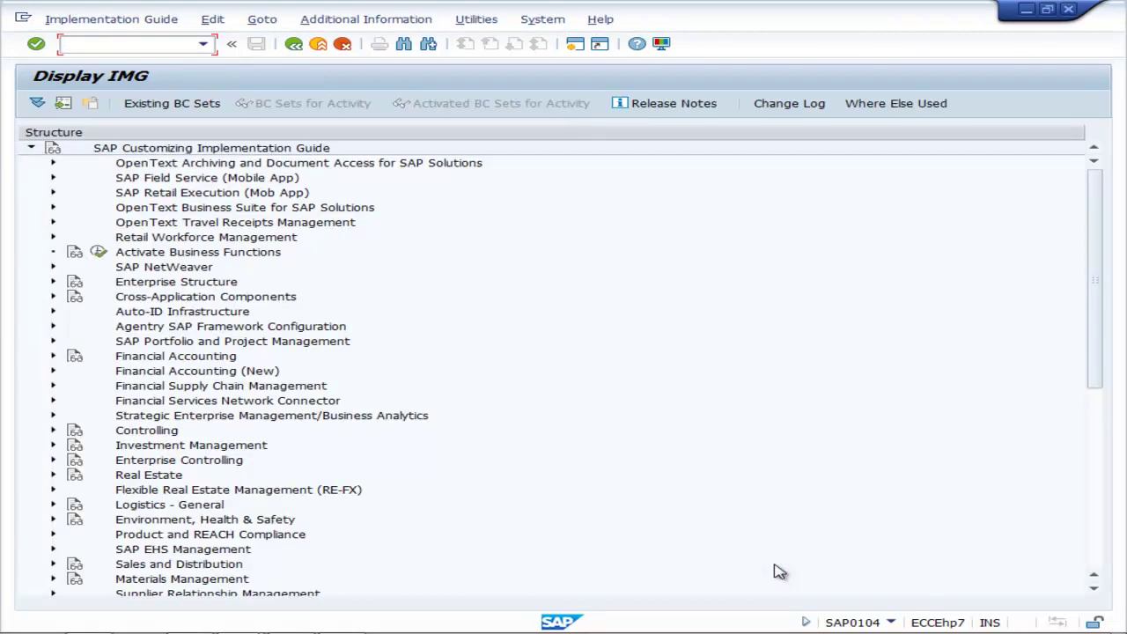
Expand Enterprise Structure > Definition > Controlling in the IMG, checking the navigation-path slide between levels.
key("alt+Tab")
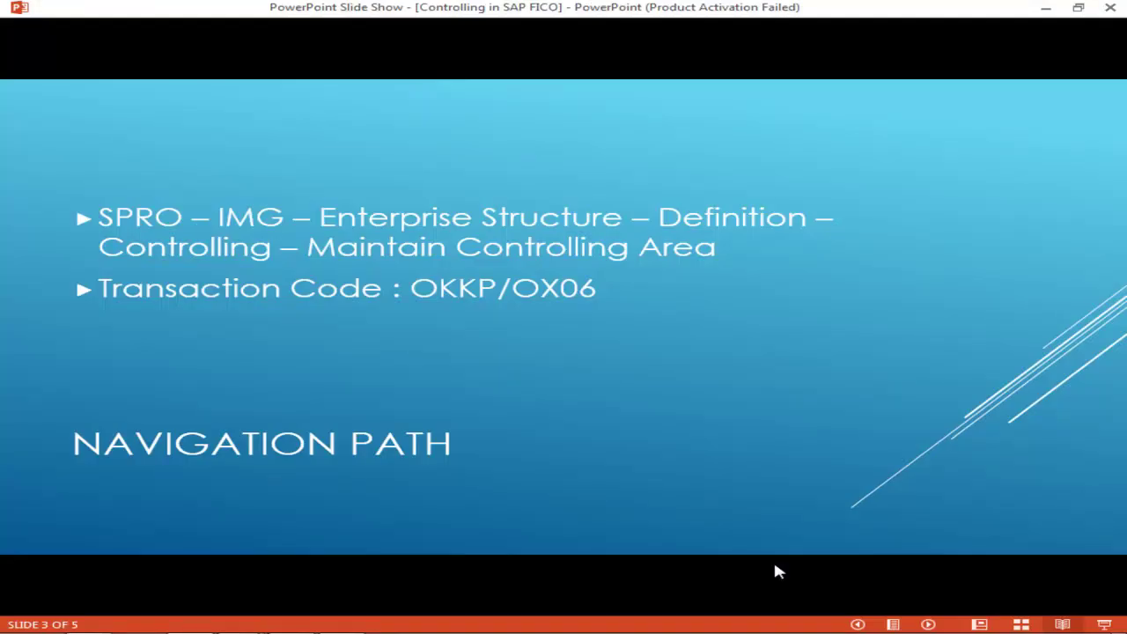
key("alt+Tab")
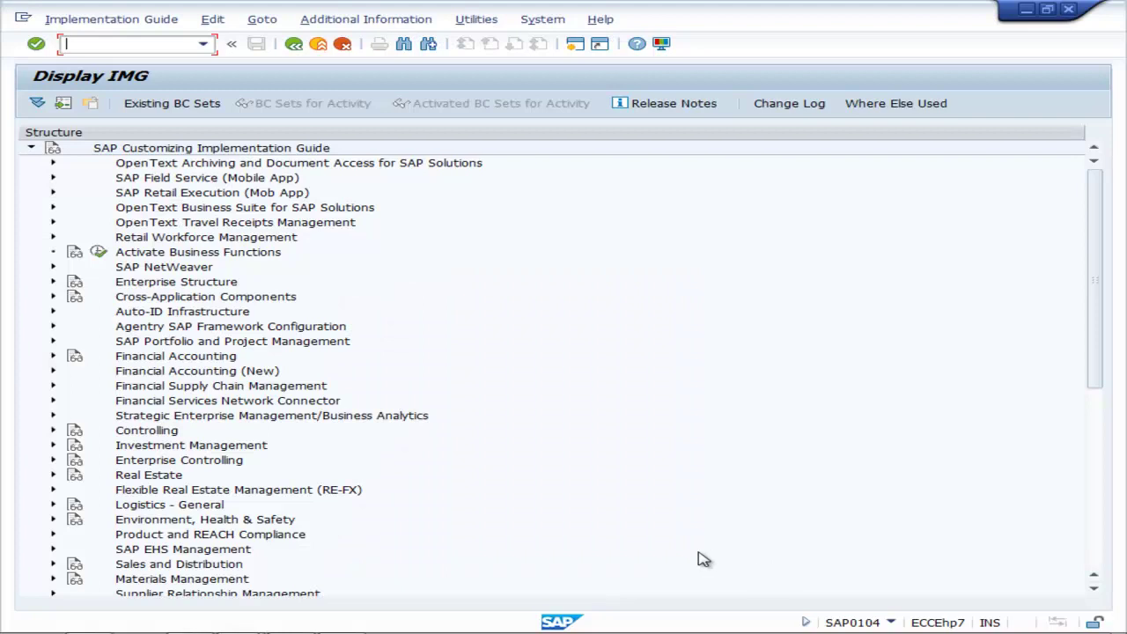
left_click(51, 282)
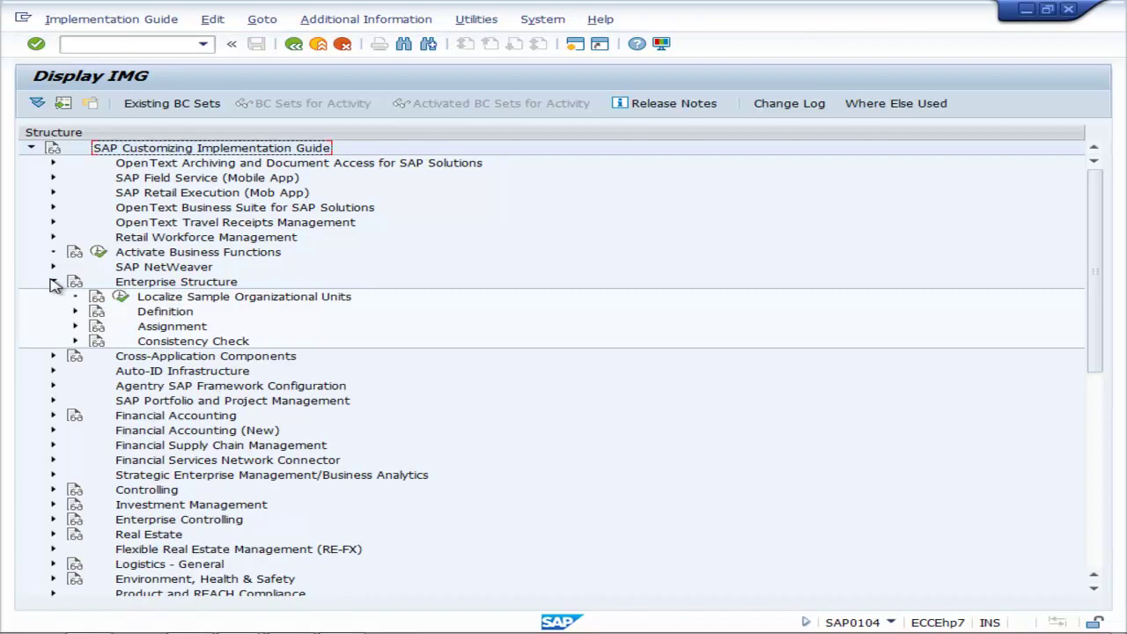
key("alt+Tab")
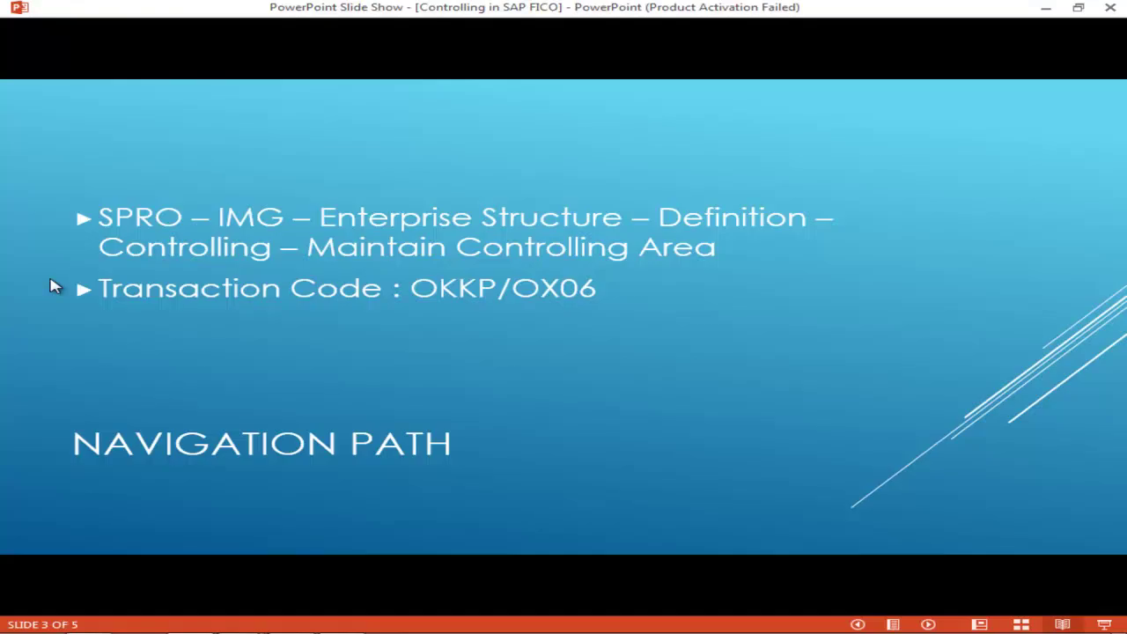
key("alt+Tab")
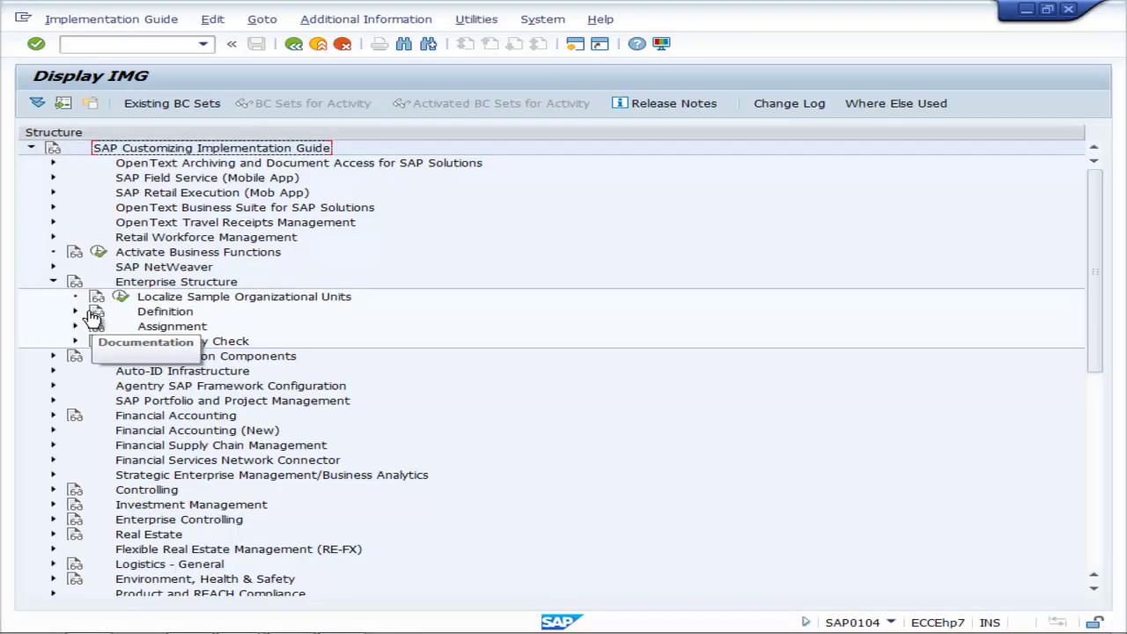
left_click(76, 312)
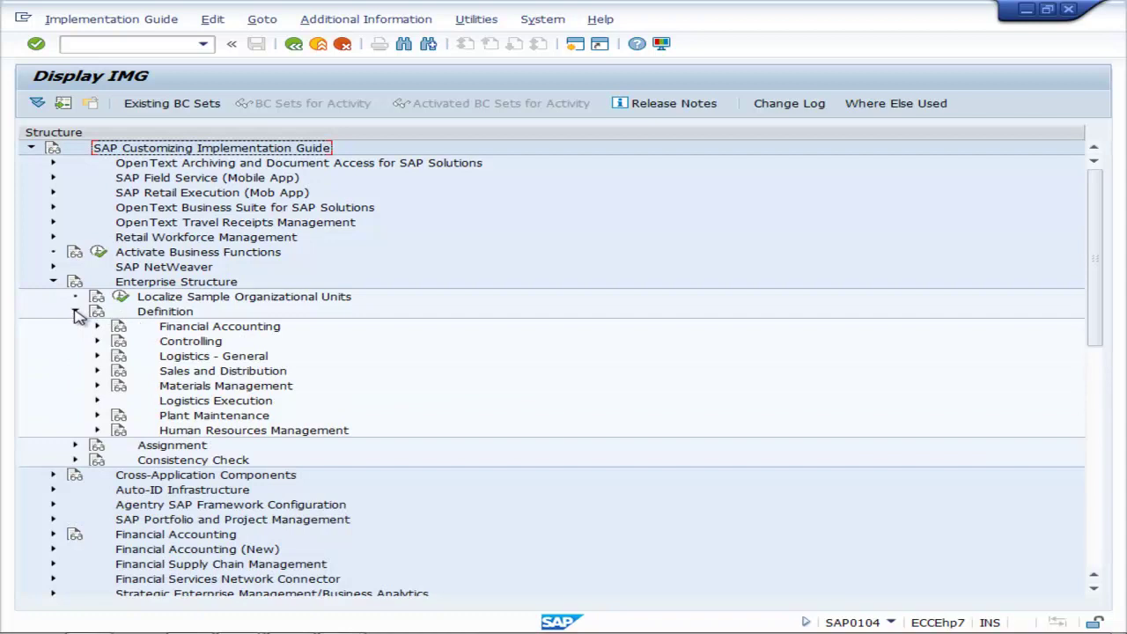
key("alt+Tab")
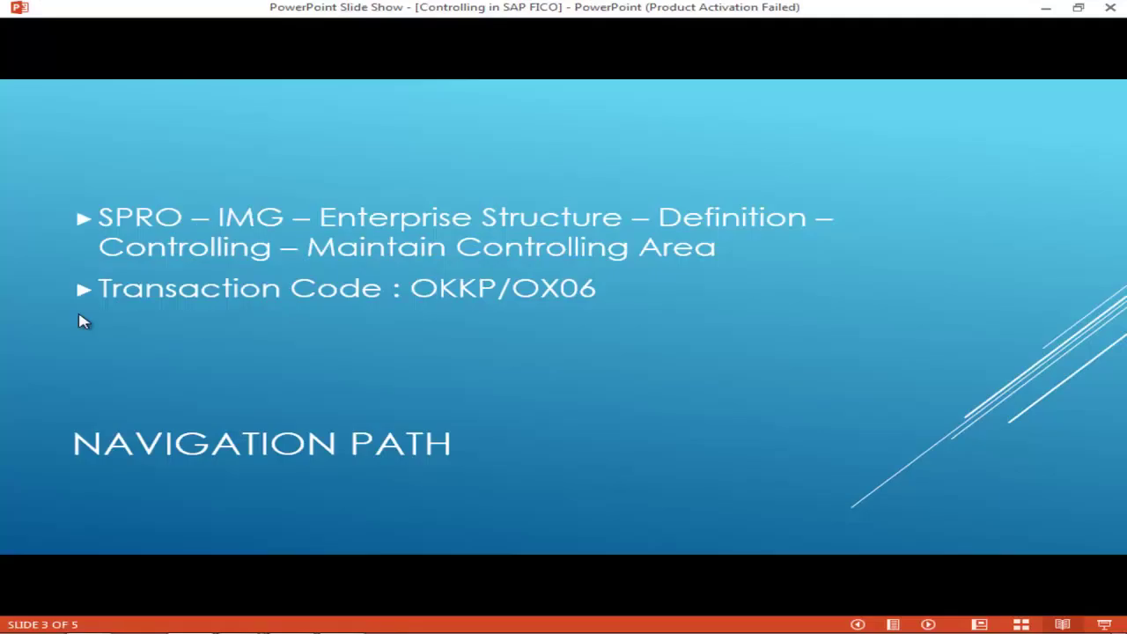
key("alt+Tab")
left_click(99, 343)
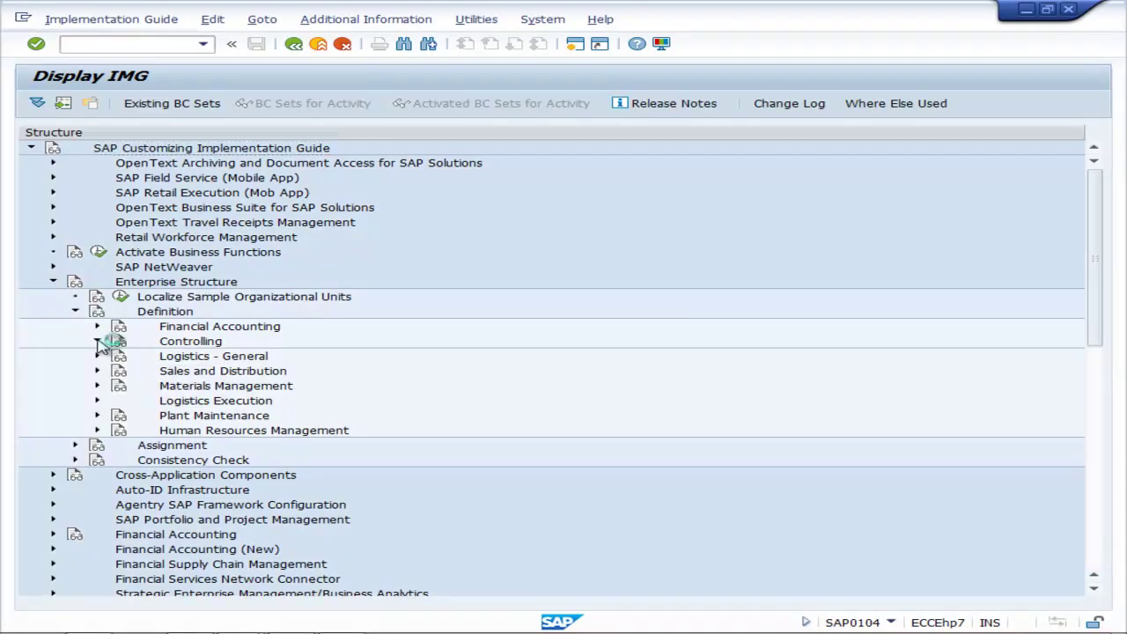
key("alt+Tab")
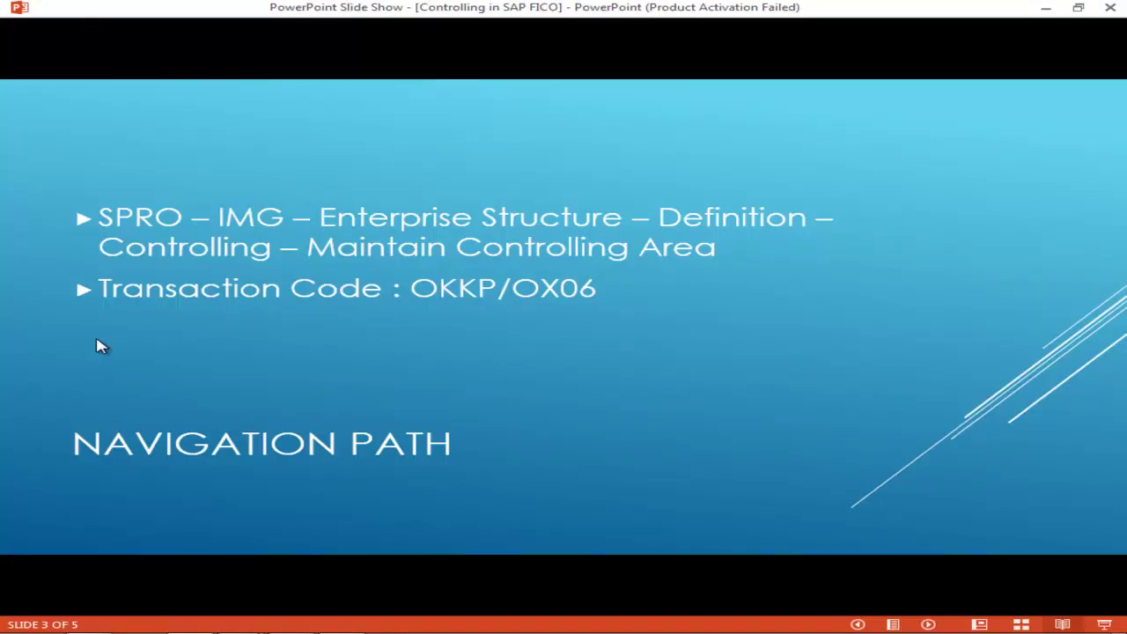
key("alt+Tab")
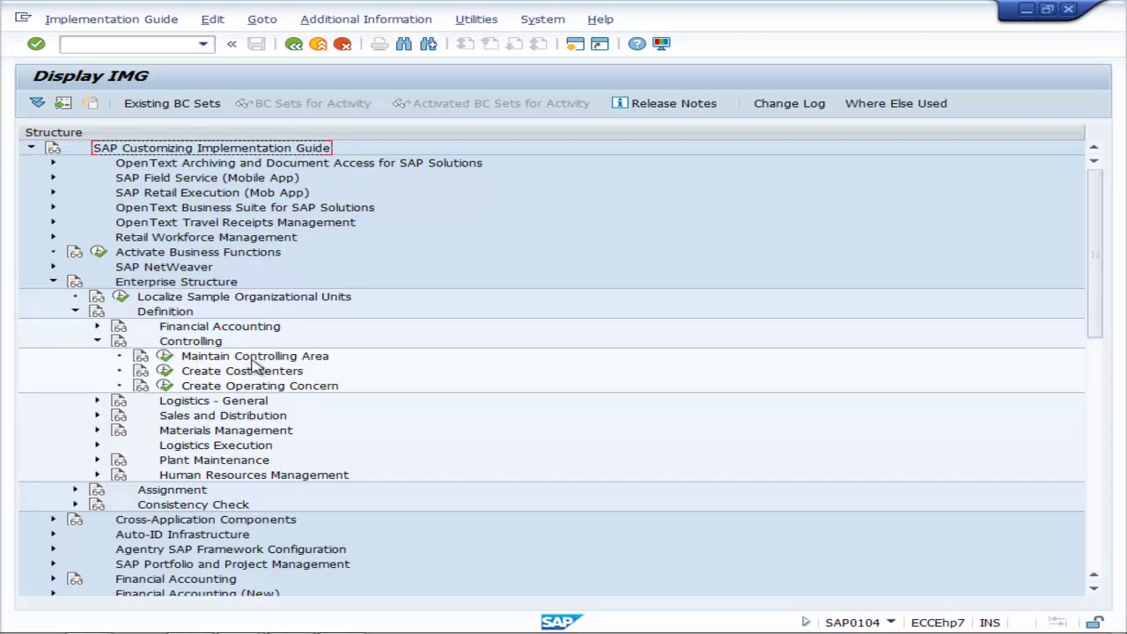
Display IMG activity keys and widen the column to reveal SIMG_CFMENUSAPCOX06.
left_click(366, 23)
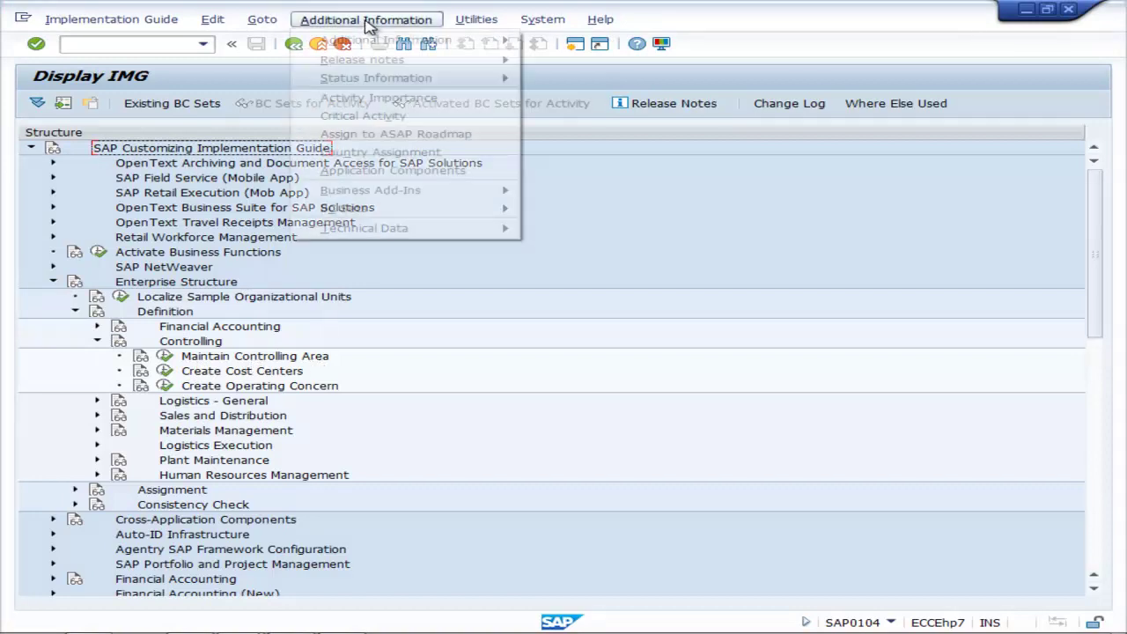
mouse_move(493, 39)
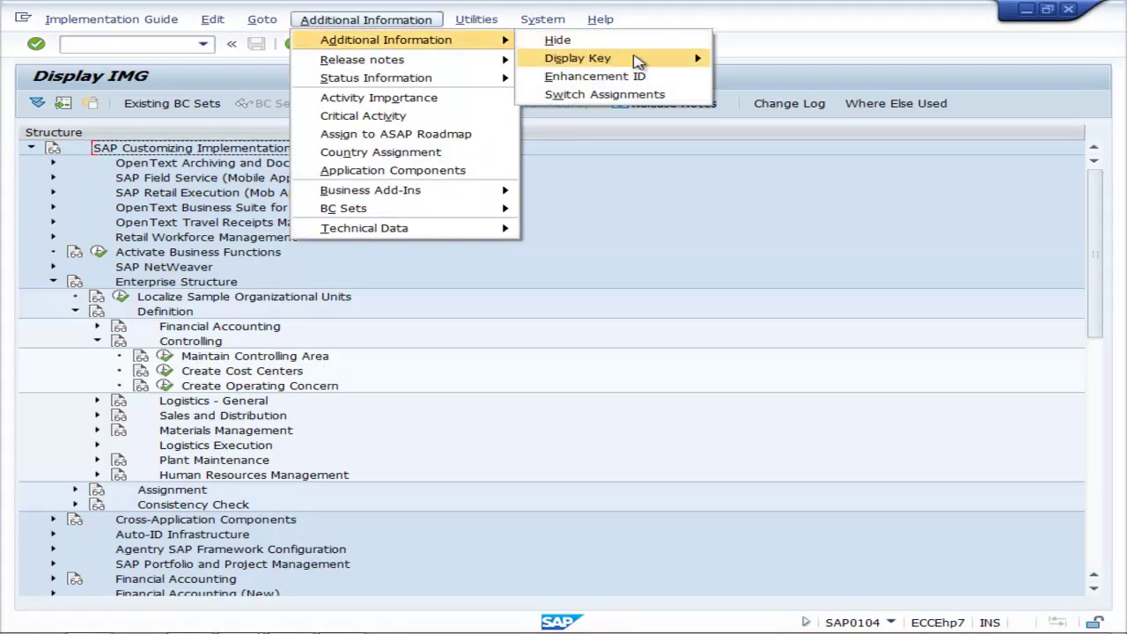
mouse_move(638, 60)
left_click(754, 97)
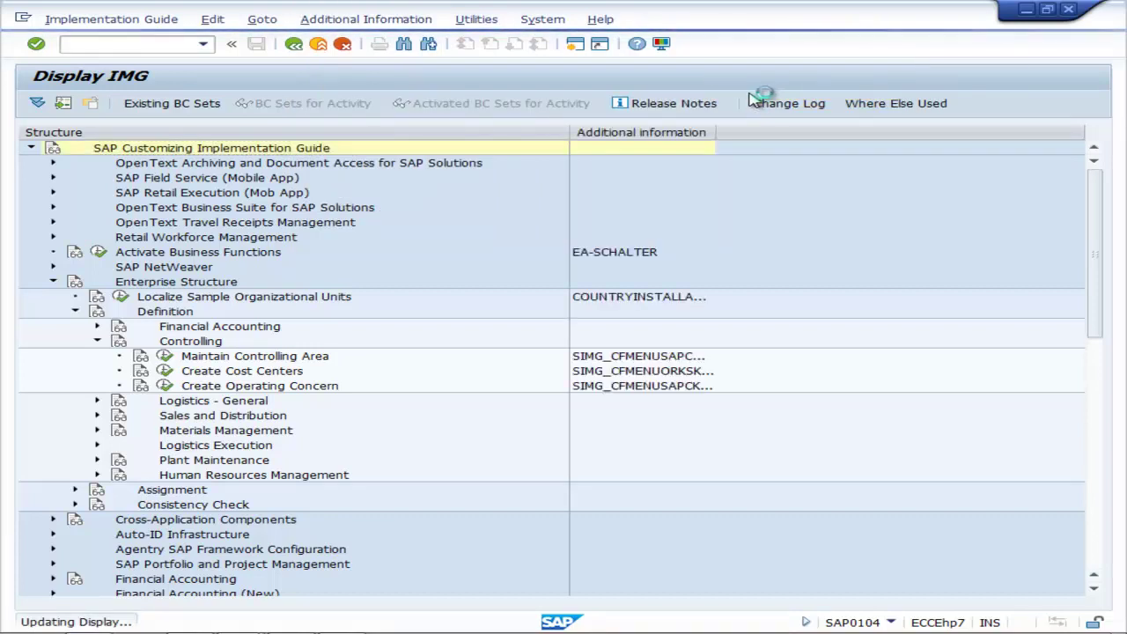
left_click_drag(716, 129, 793, 127)
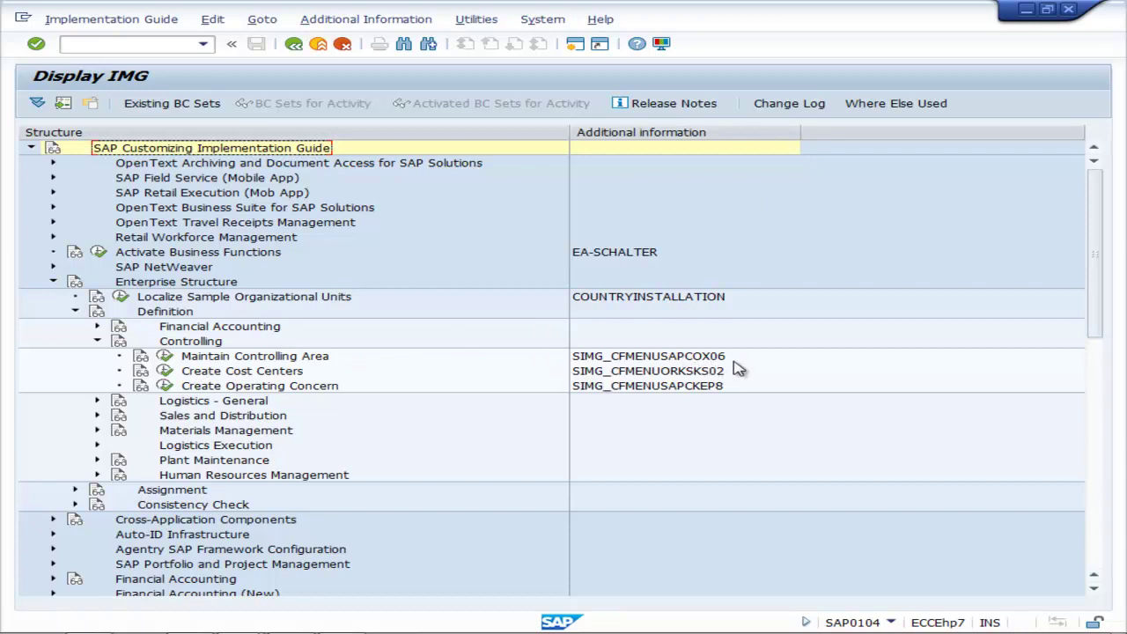
key("alt+Tab")
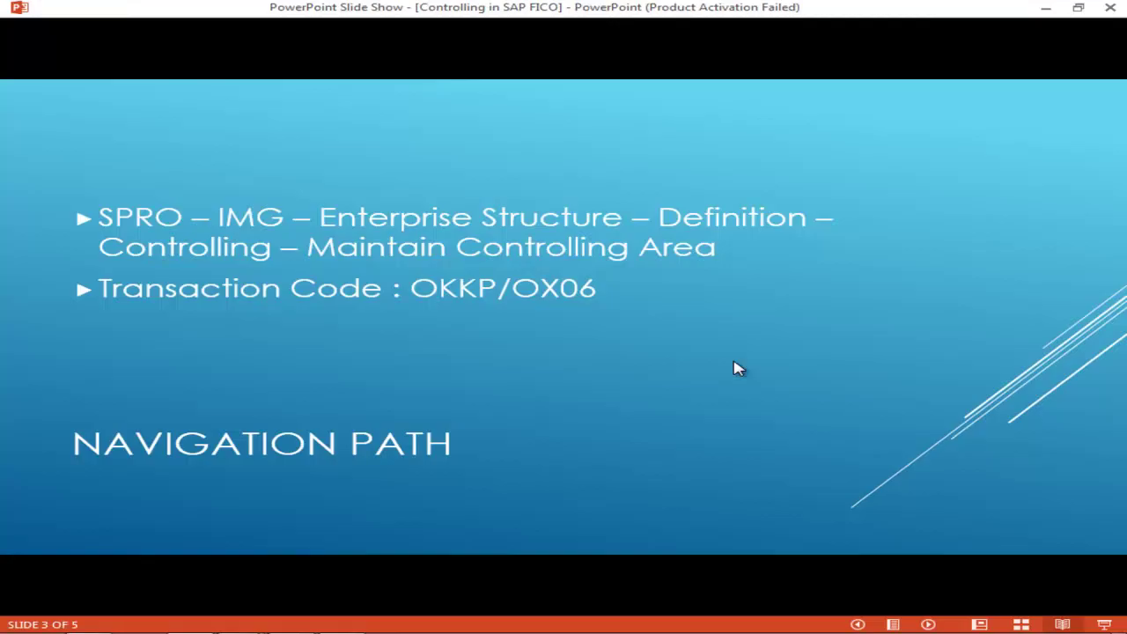
key("alt+Tab")
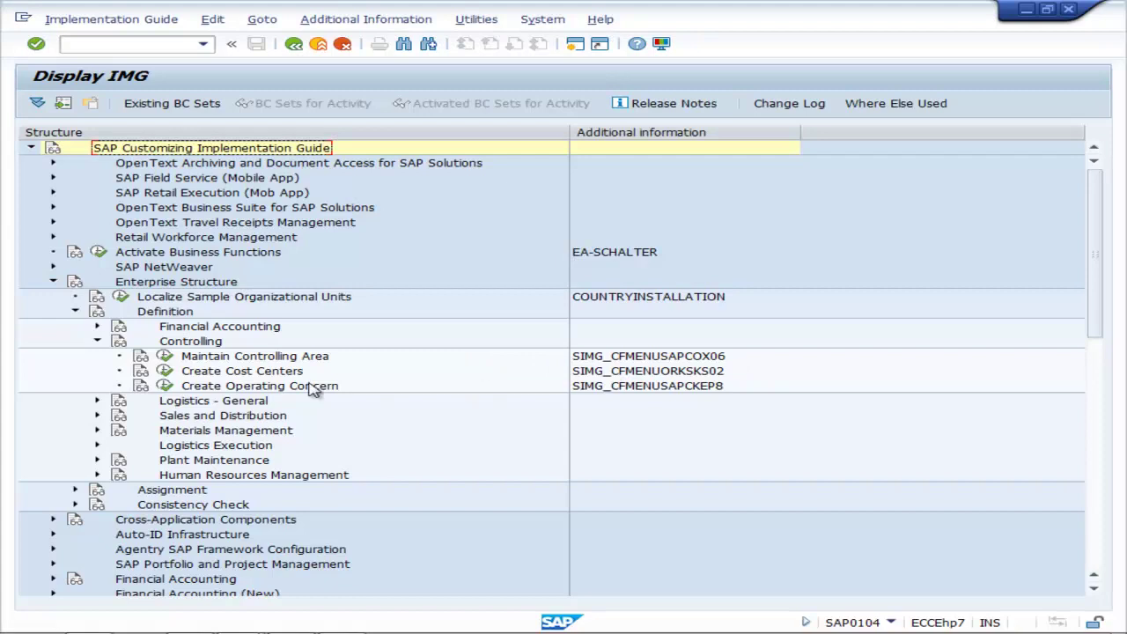
left_click(165, 357)
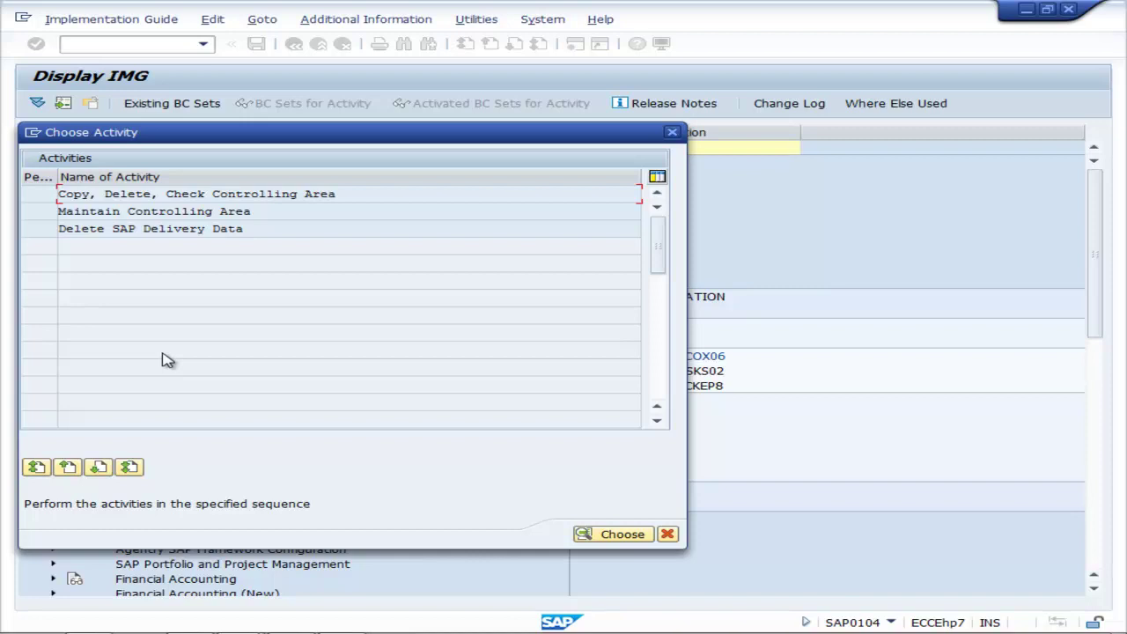
left_click(146, 211)
double_click(148, 213)
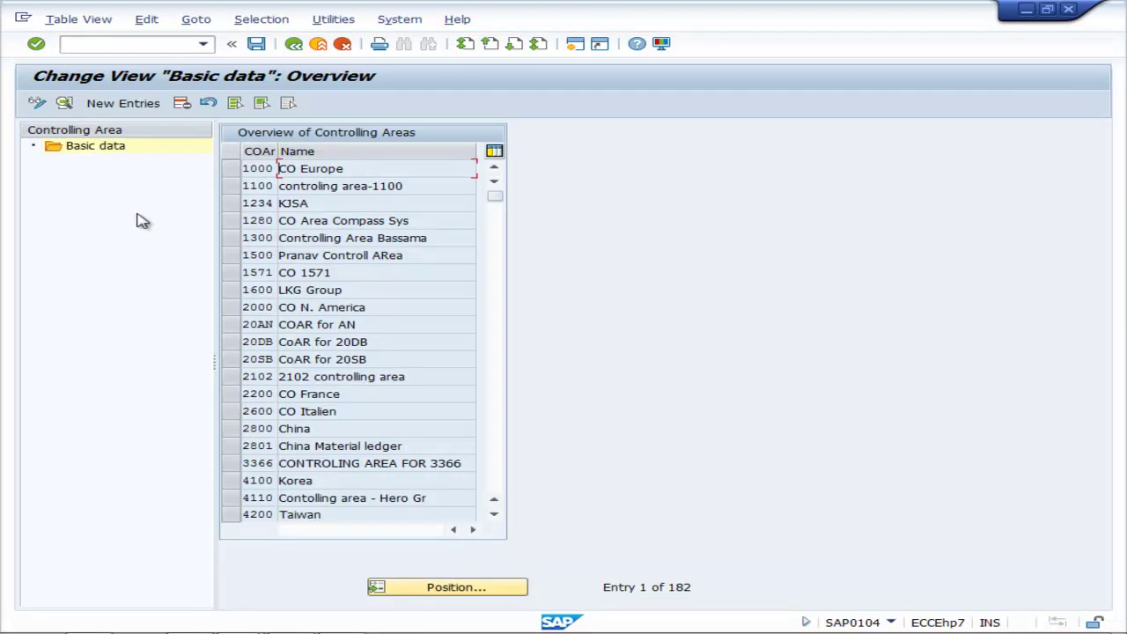
Start a new controlling area entry from the Basic data overview.
left_click(124, 104)
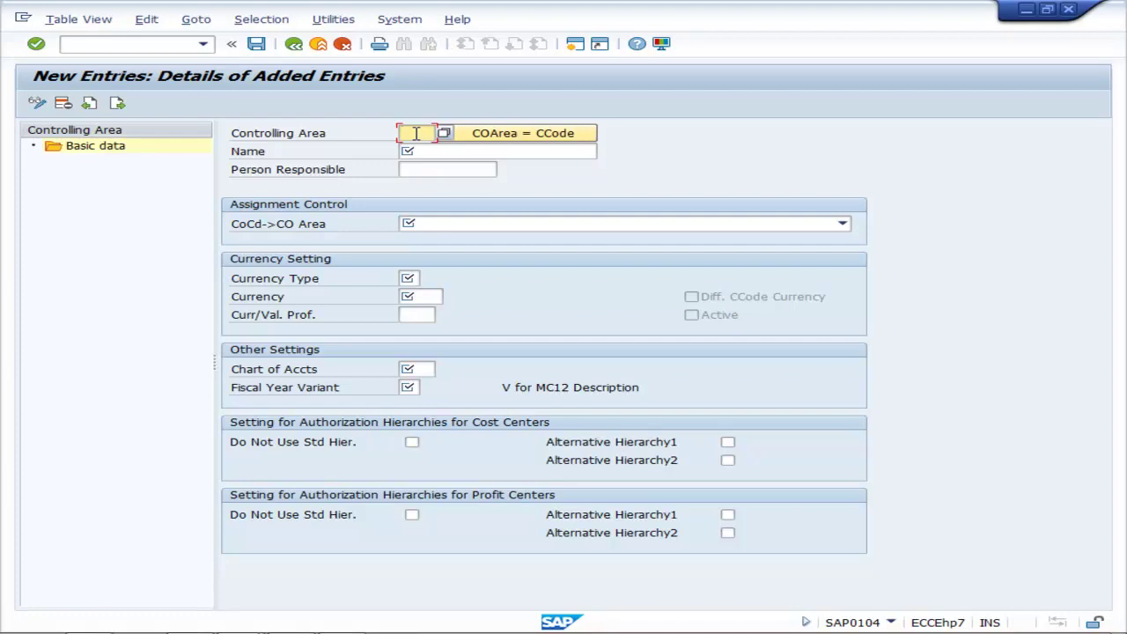
Enter controlling area code COVD with the name 'CONTROLLING AREA FOR COVD'.
type("COVD")
left_click(424, 149)
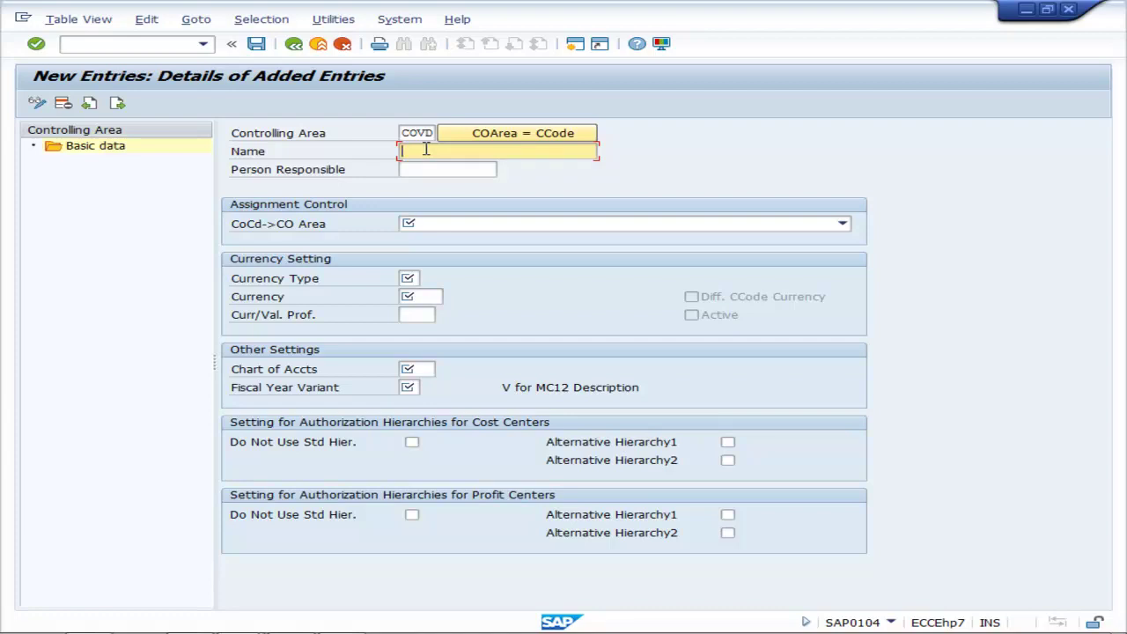
type("C")
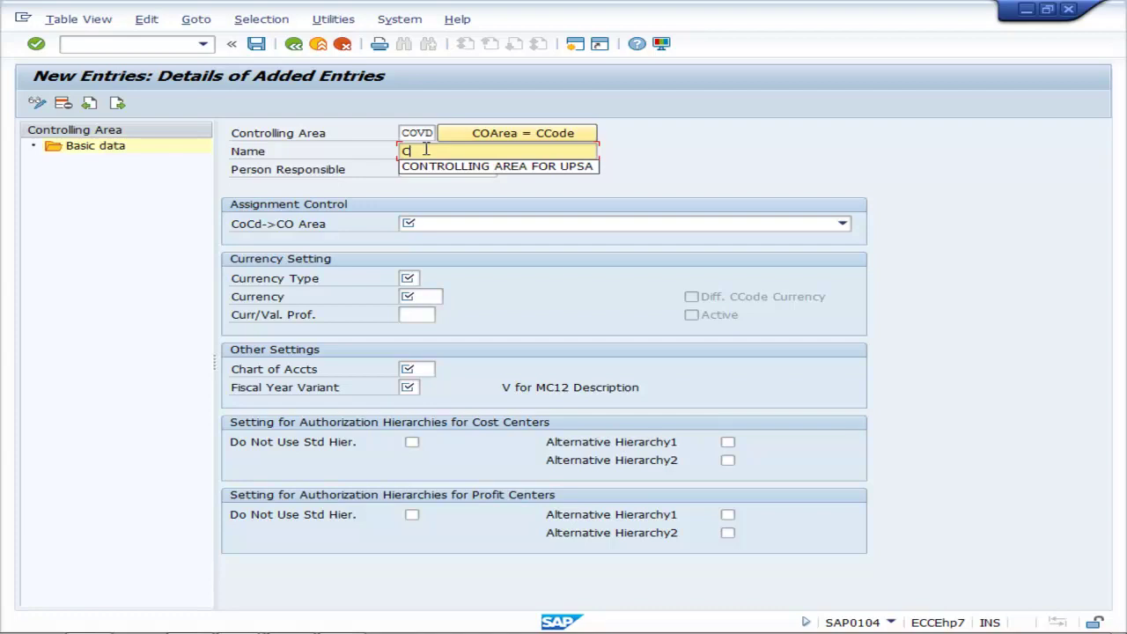
type("ONTROLLING ")
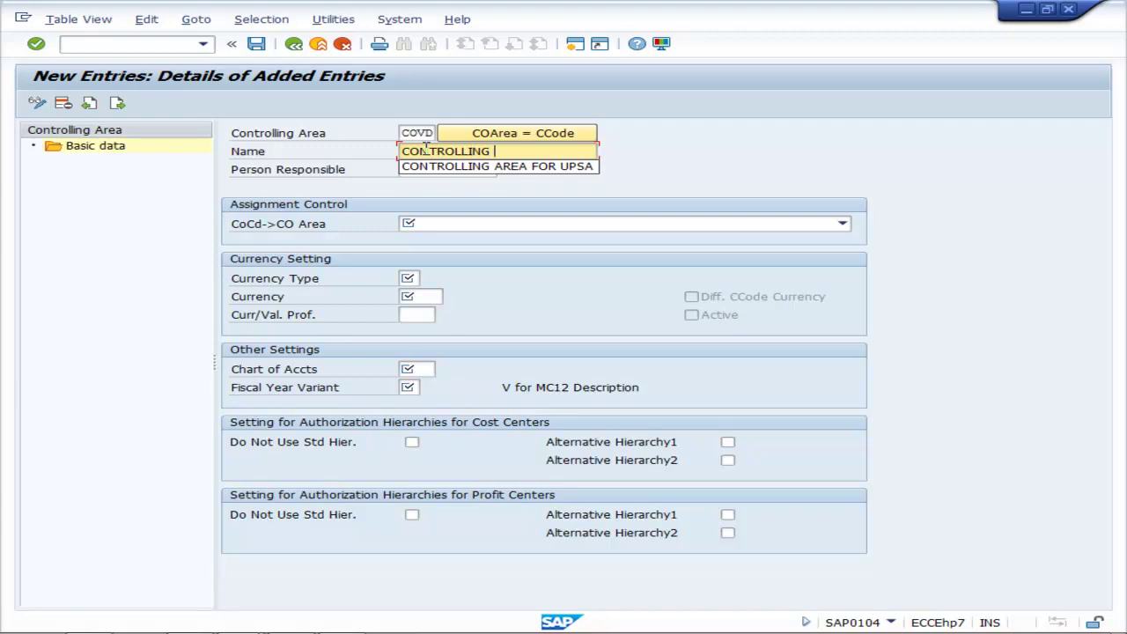
type("AREA FOR CO")
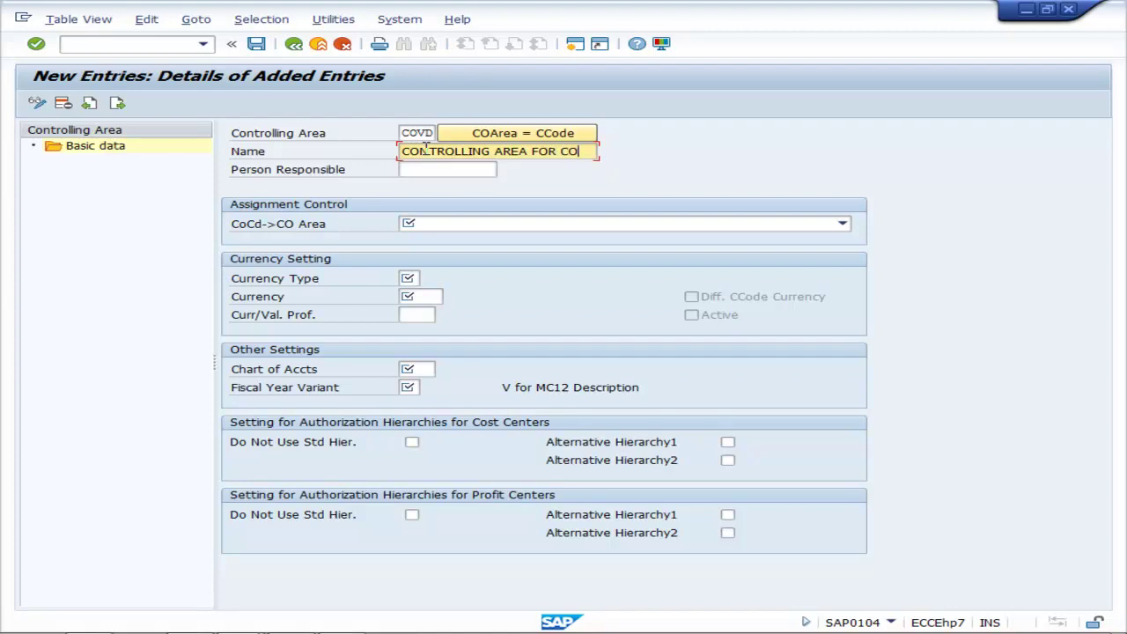
type("VD")
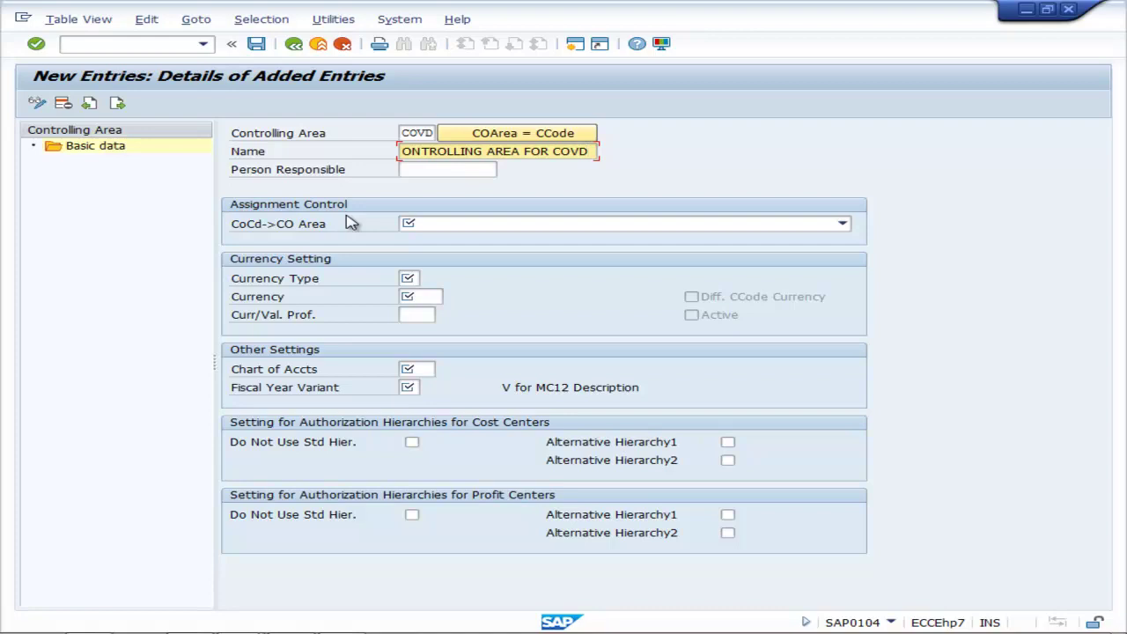
left_click(842, 224)
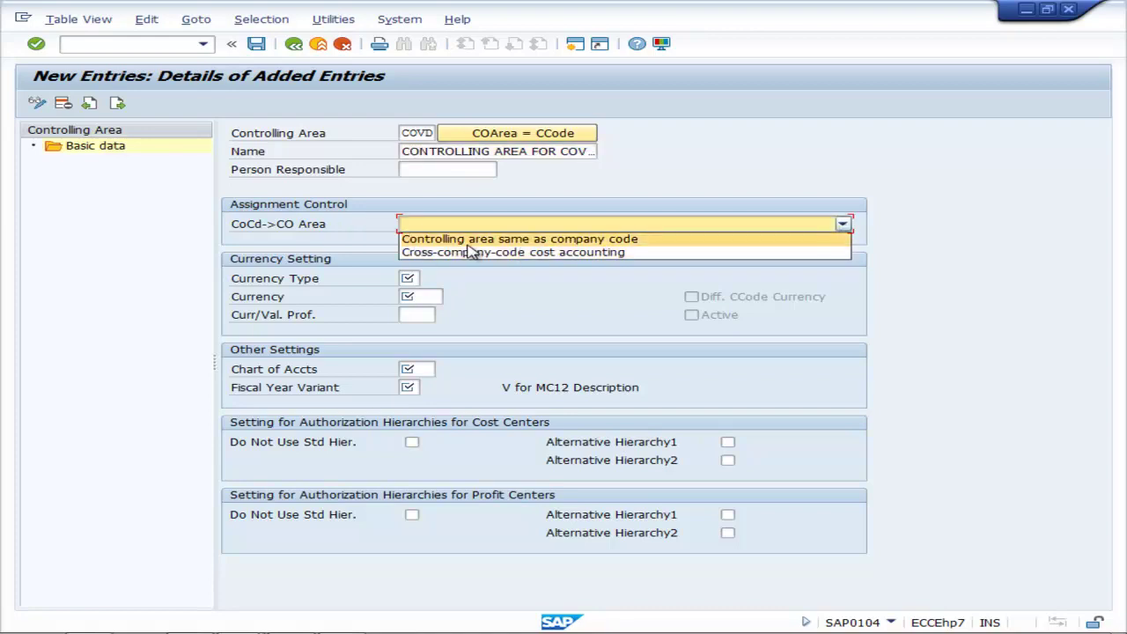
Set CoCd->CO Area to 'same as company code' and currency type 10 (company code currency).
left_click(640, 244)
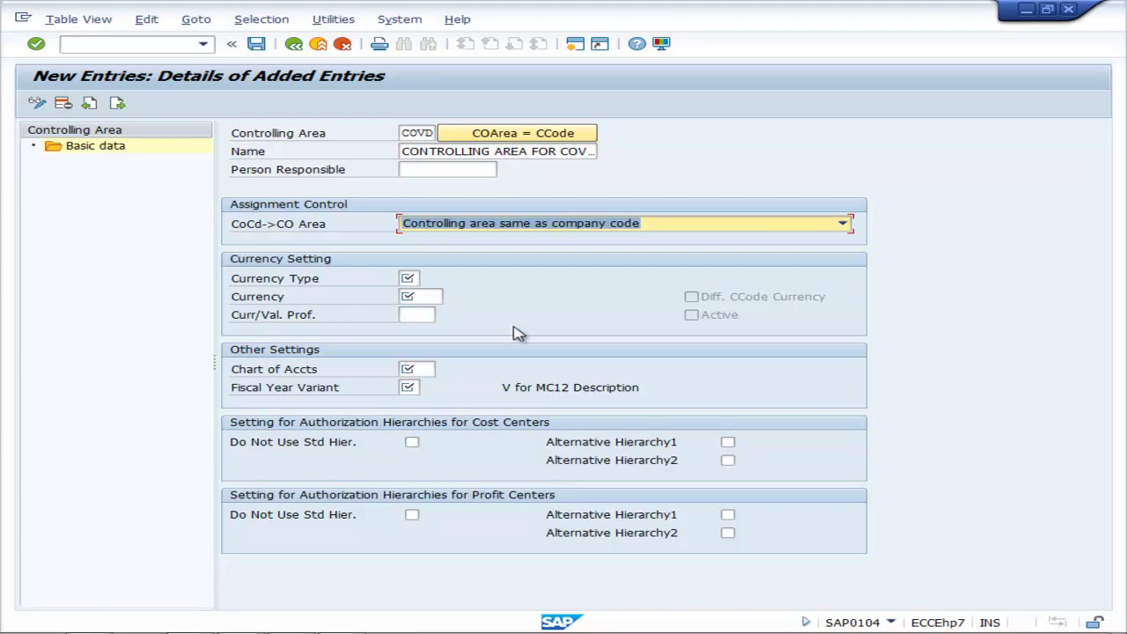
left_click(410, 278)
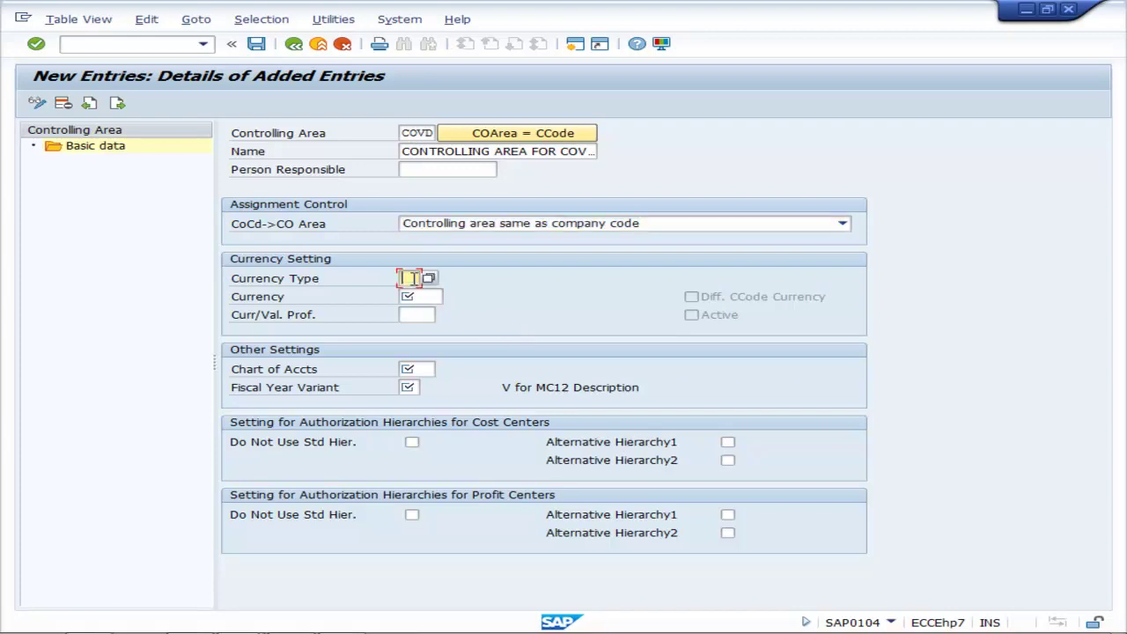
left_click(430, 280)
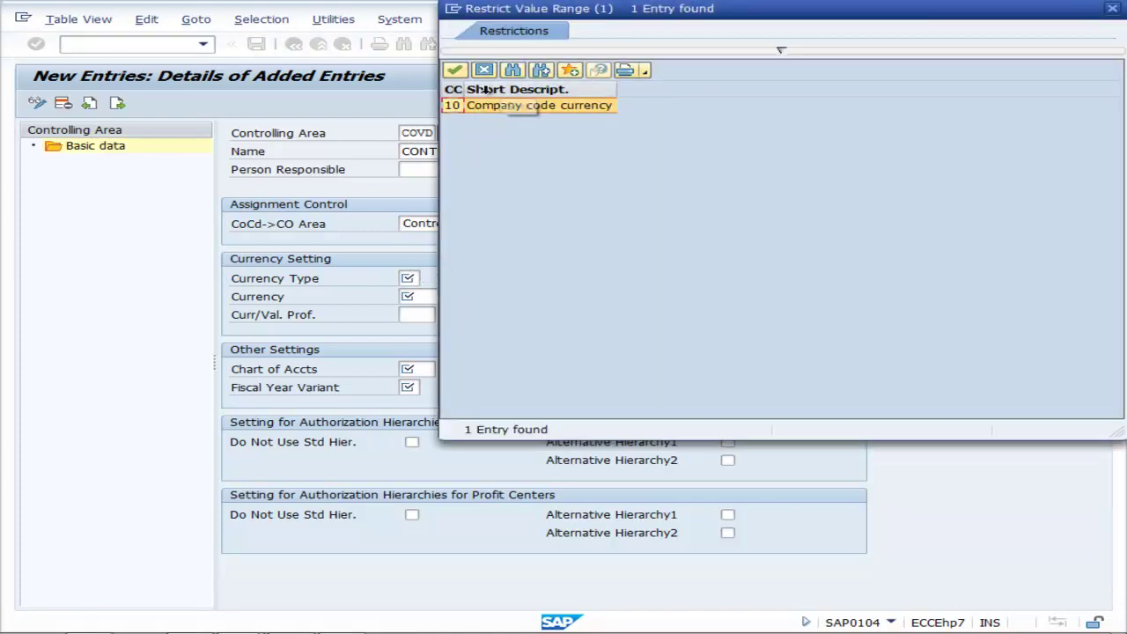
left_click(455, 69)
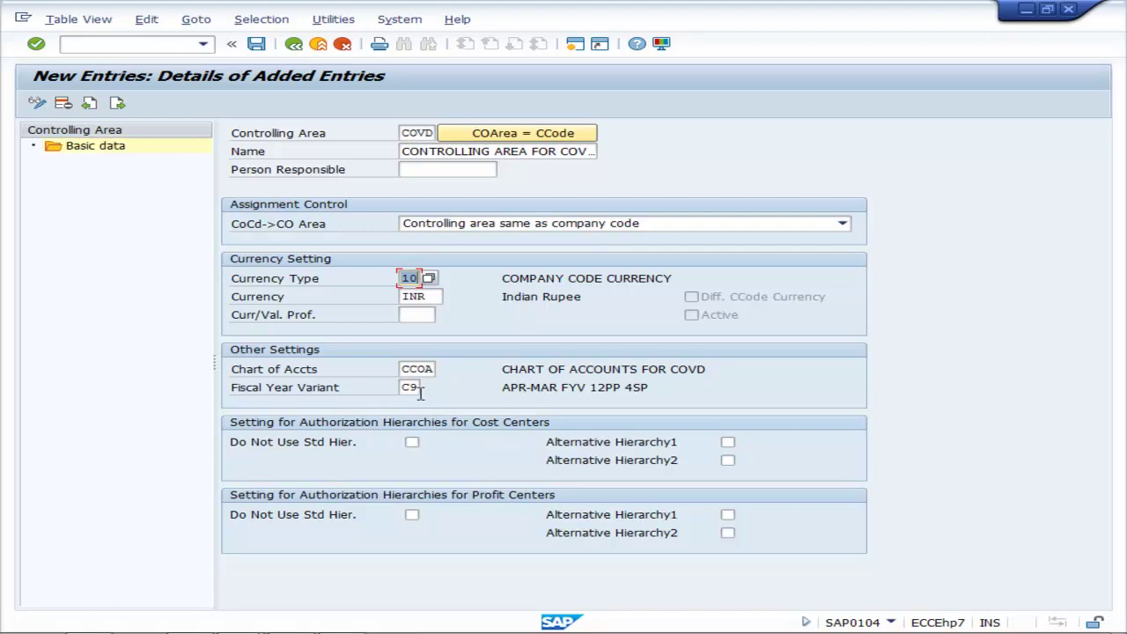
Save controlling area COVD under the customizing request and go back to the overview list.
left_click(257, 45)
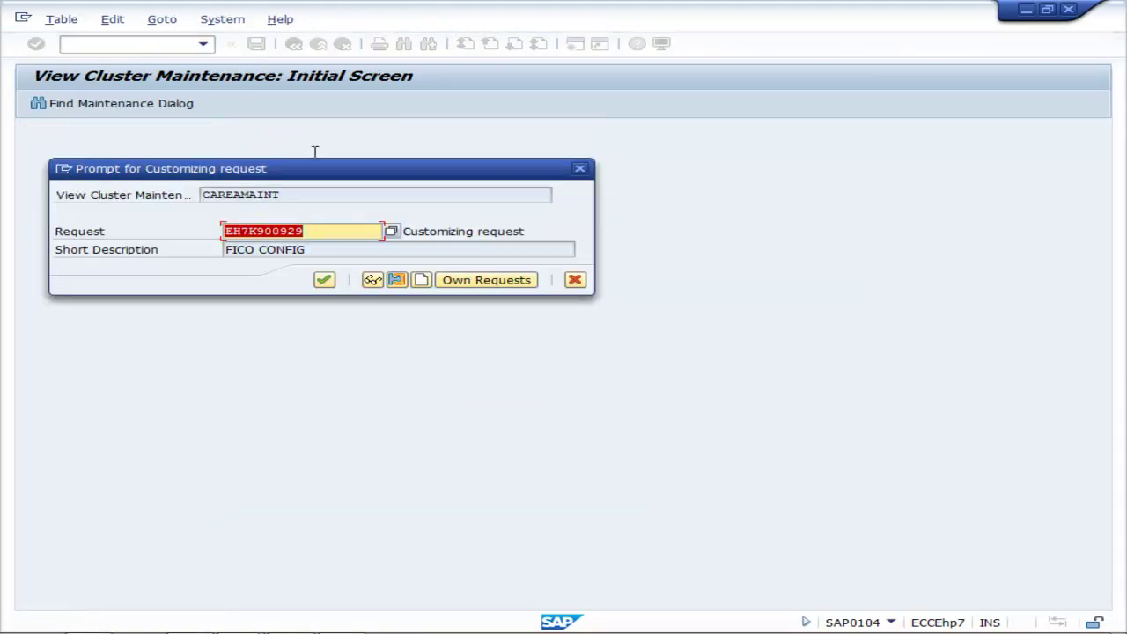
left_click(324, 280)
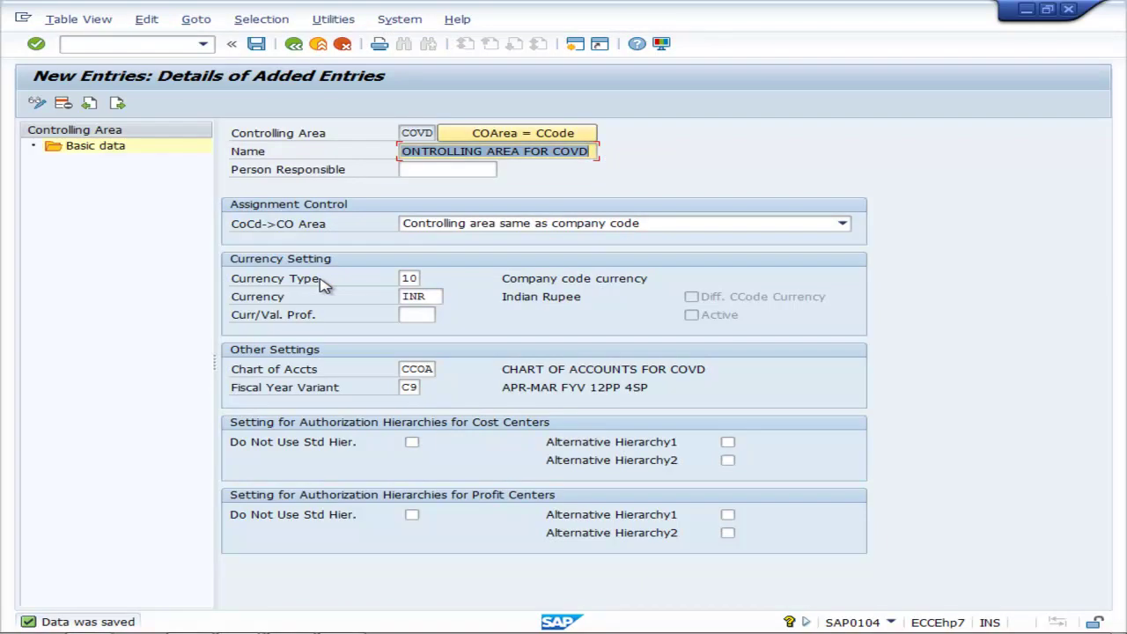
left_click(294, 44)
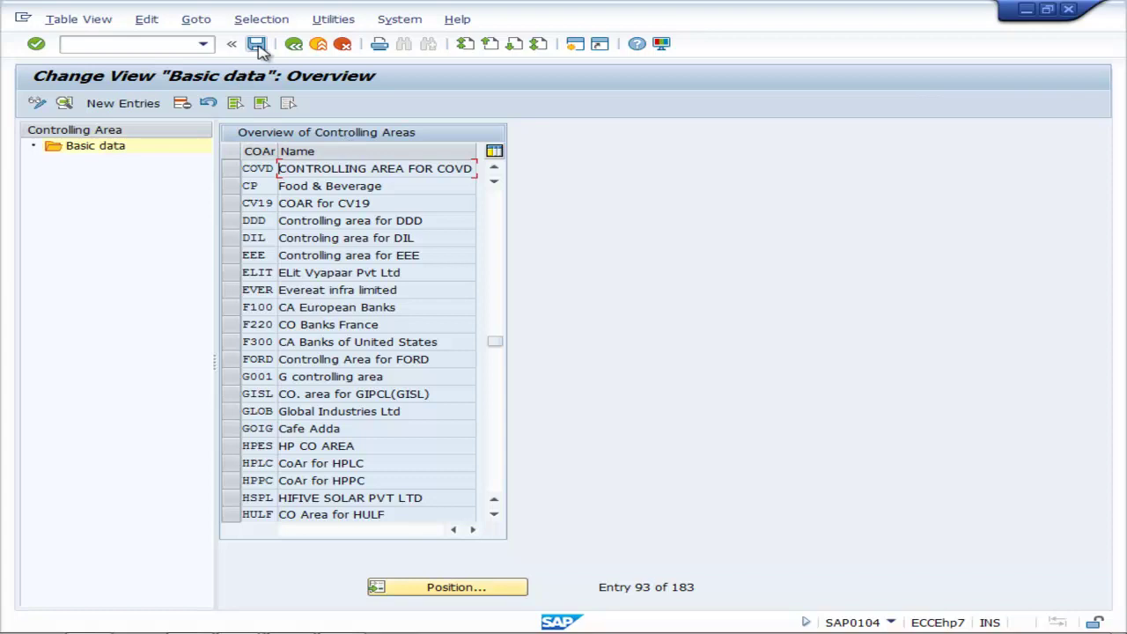
Leave controlling area maintenance, saving changes, and close the Choose Activity dialog.
left_click(294, 45)
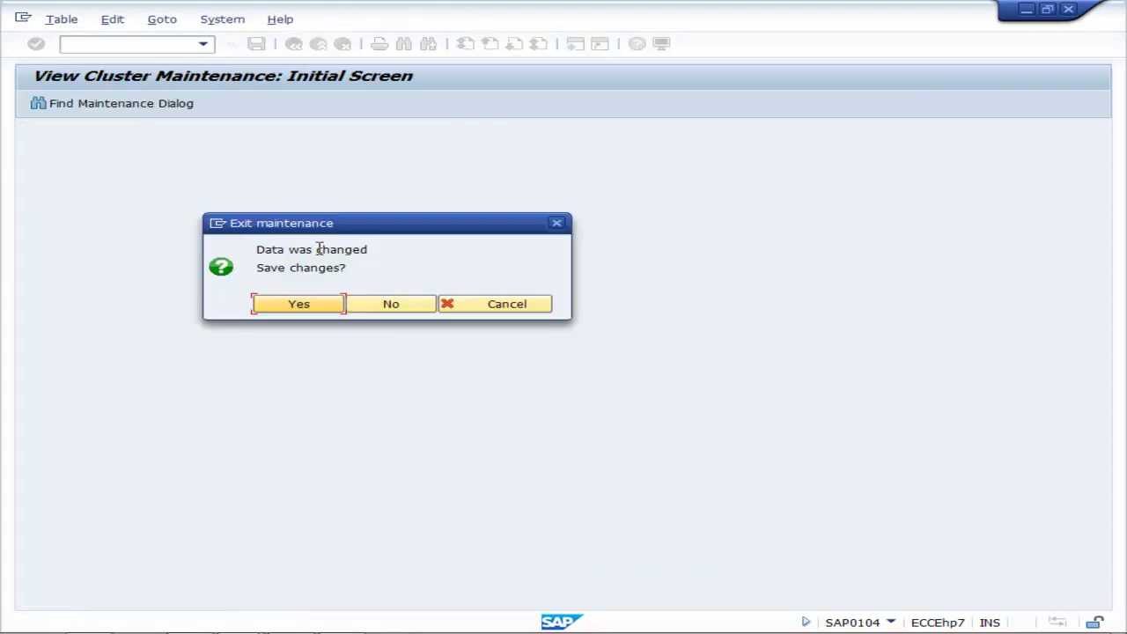
left_click(299, 305)
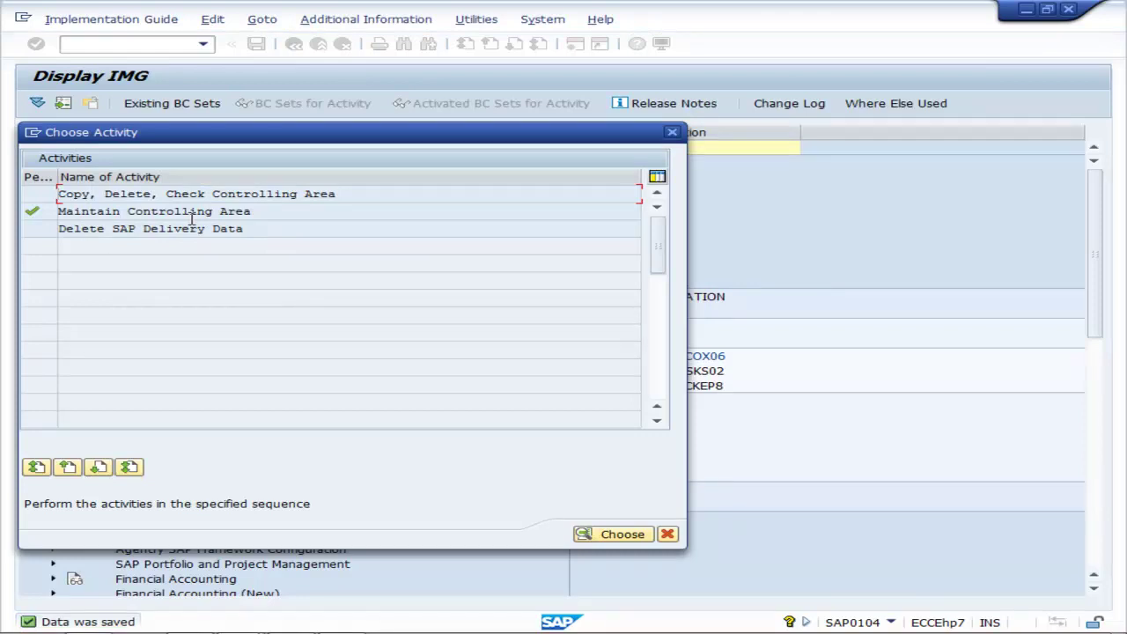
left_click(674, 135)
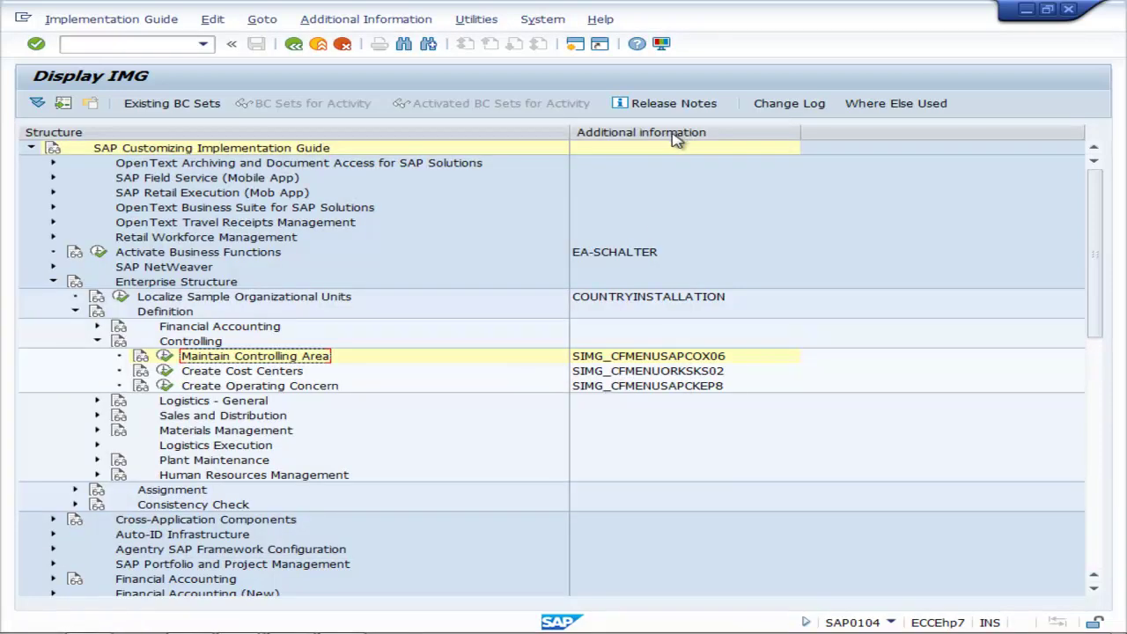